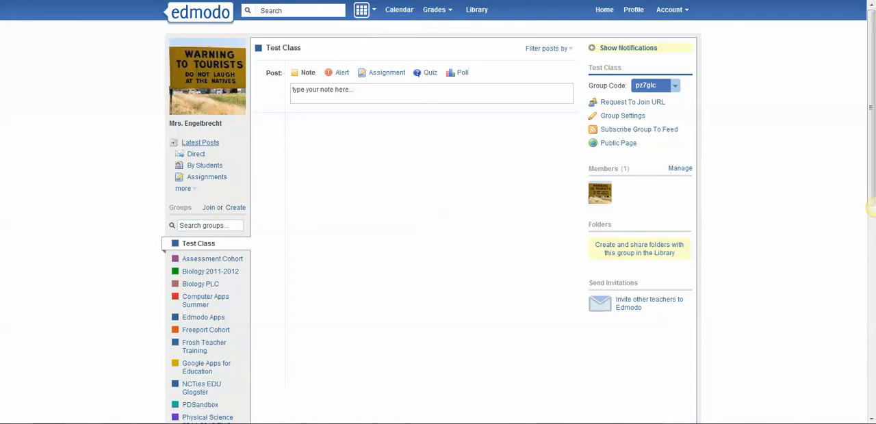
# Look through the Latest Posts feed and return to the Test Class group page
pyautogui.click(200, 142)
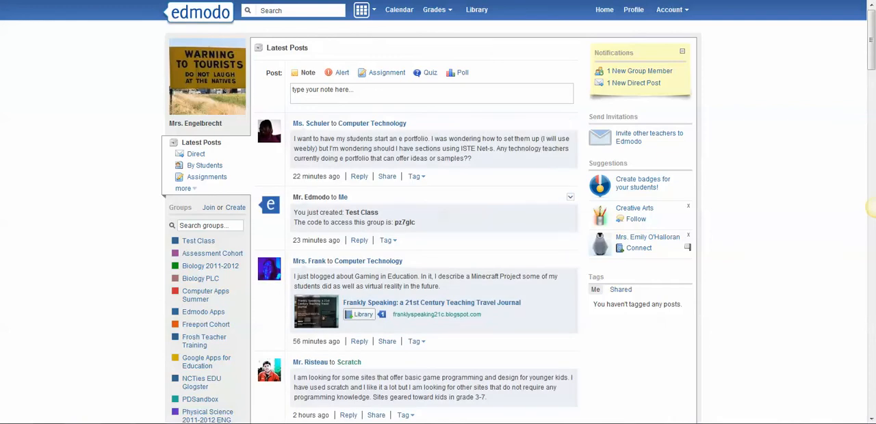
pyautogui.scroll(-3, 411, 216)
pyautogui.scroll(3, 411, 215)
pyautogui.click(198, 241)
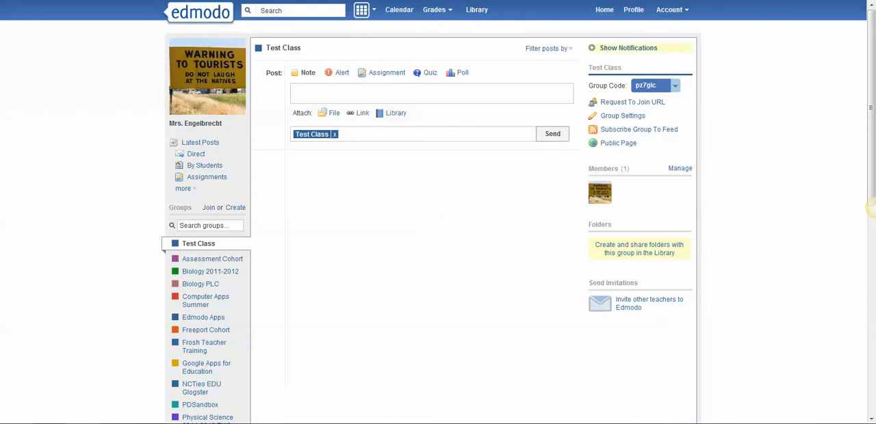
# Try addressing the note to an individual teacher instead of the group, and restore Test Class as its recipient
pyautogui.click(335, 134)
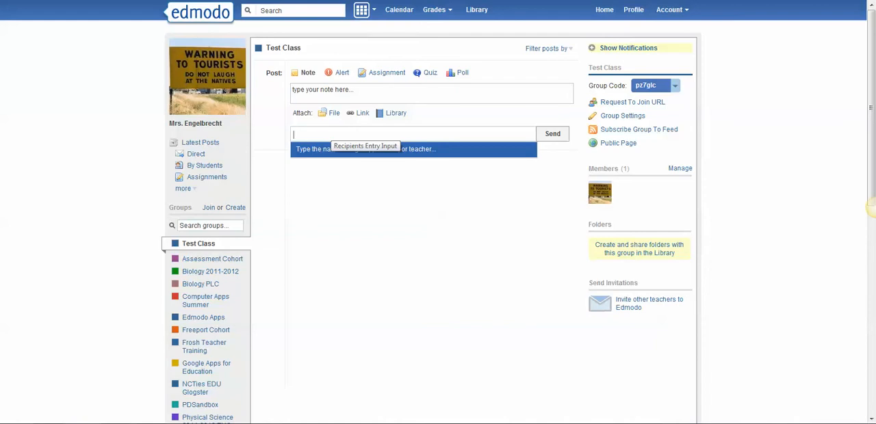
pyautogui.write('Terie')
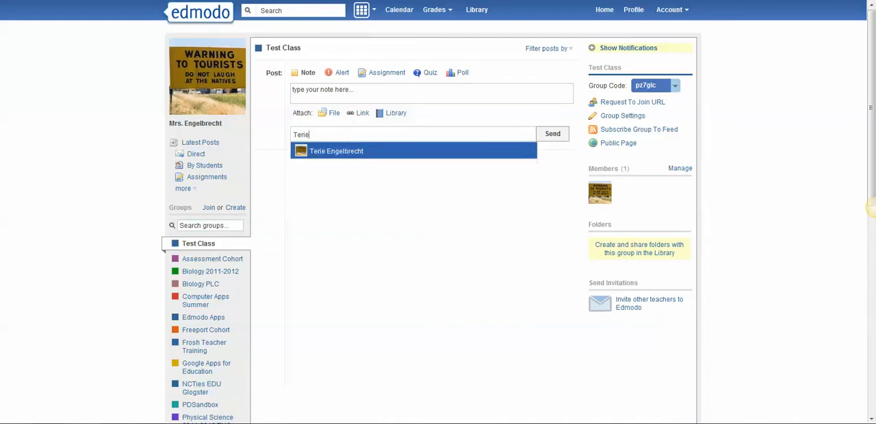
pyautogui.press('Return')
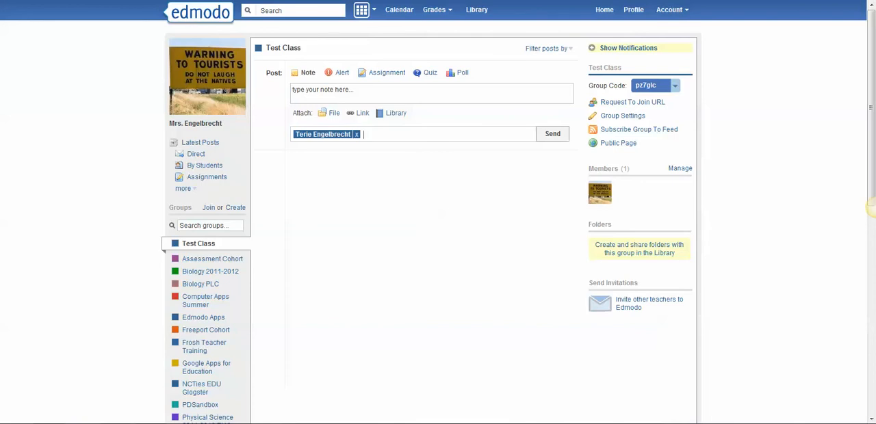
pyautogui.press('BackSpace')
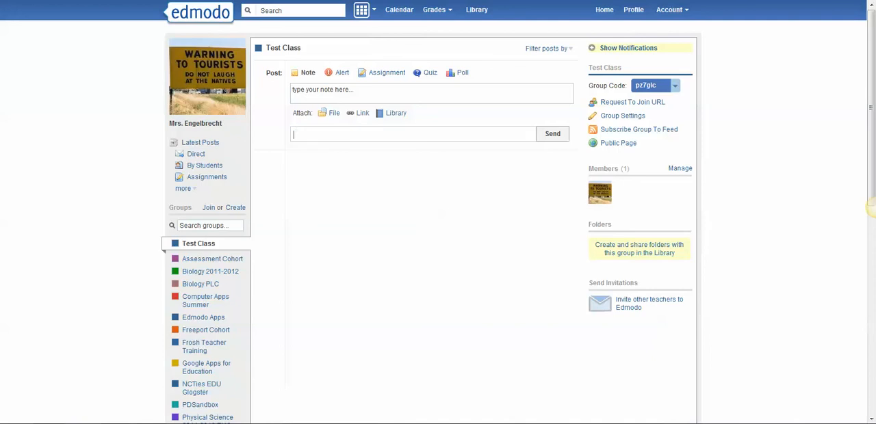
pyautogui.write('Ter')
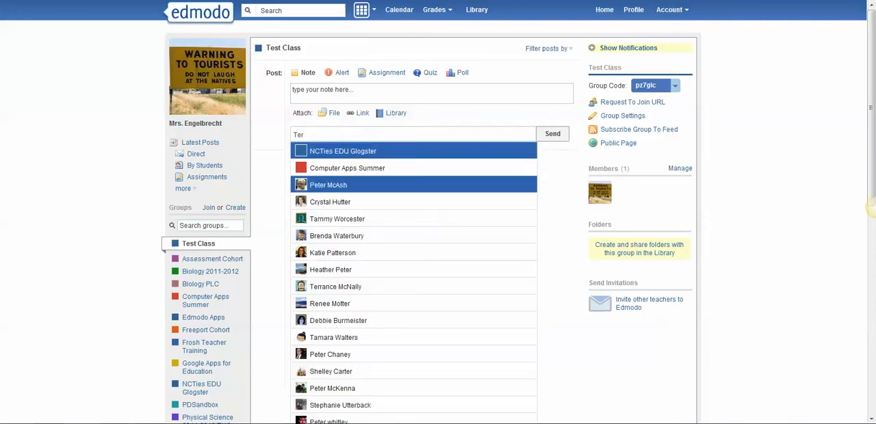
pyautogui.write('ie')
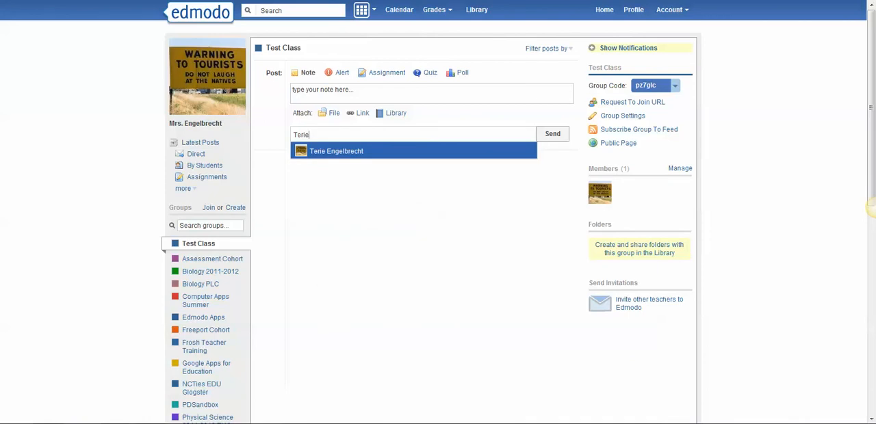
pyautogui.press('Return')
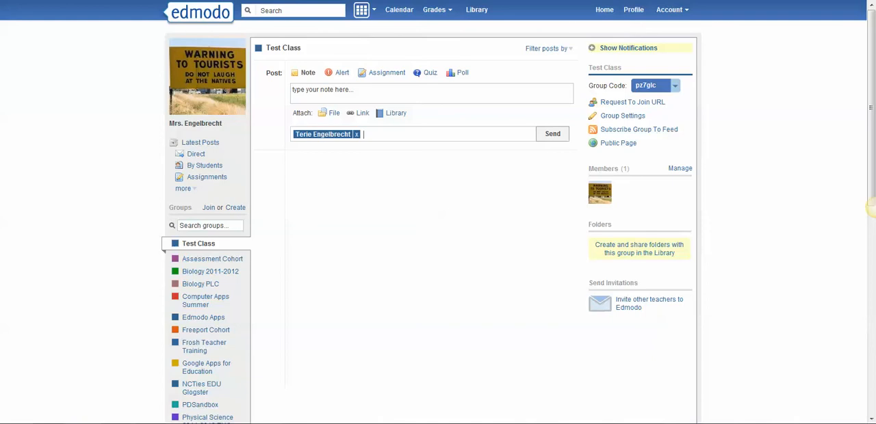
pyautogui.press('BackSpace')
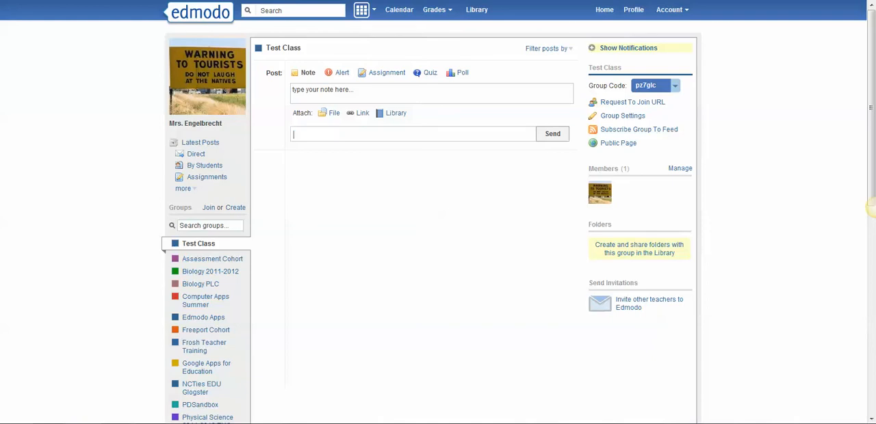
pyautogui.write('Test')
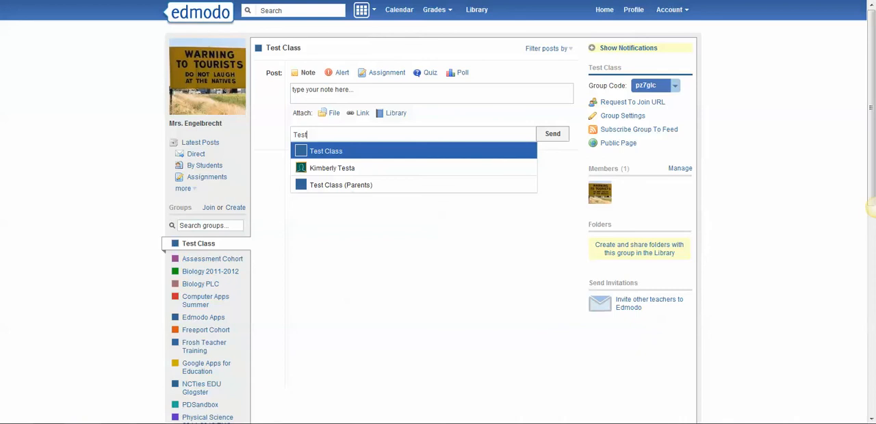
pyautogui.press('Return')
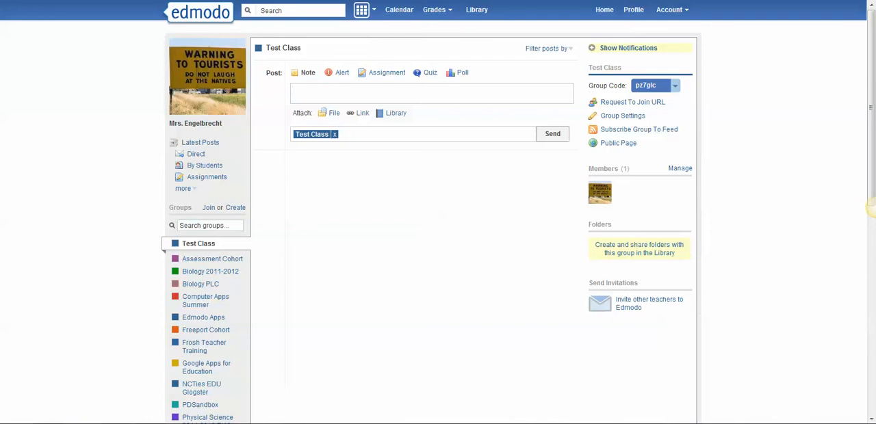
# Post the note "Welcome to the test class!" to Test Class
pyautogui.write('Welcome to the test class!')
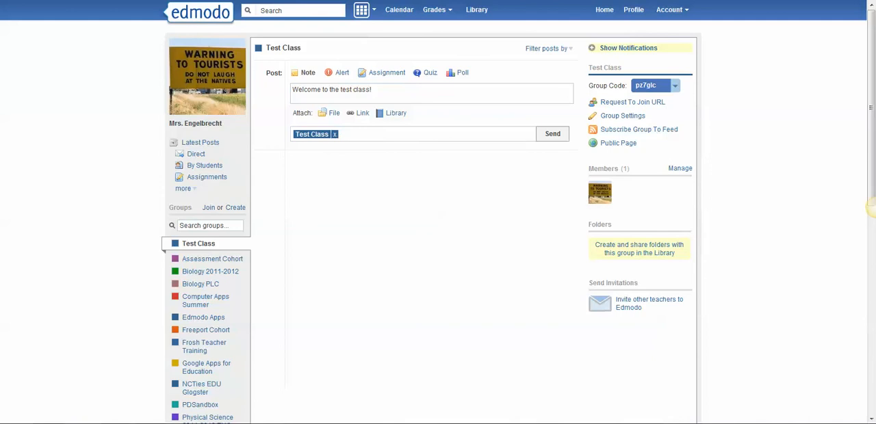
pyautogui.click(553, 134)
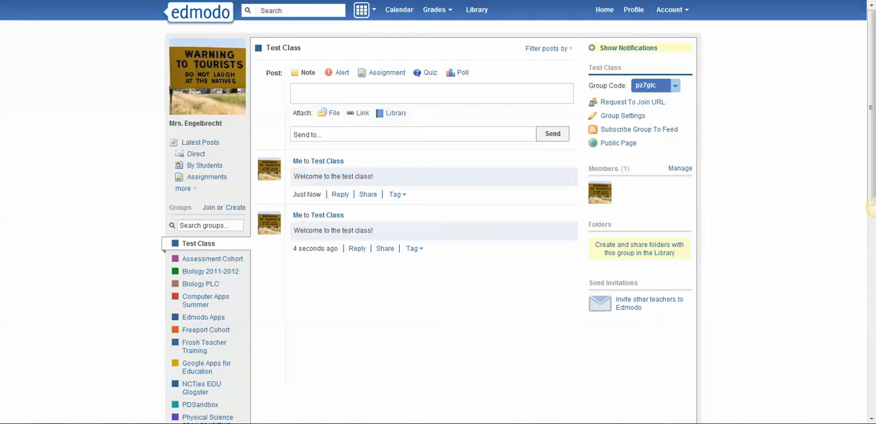
# Draft a note reading "Private message" and address it to an individual teacher
pyautogui.write('Private message')
pyautogui.press('Tab')
pyautogui.write('T')
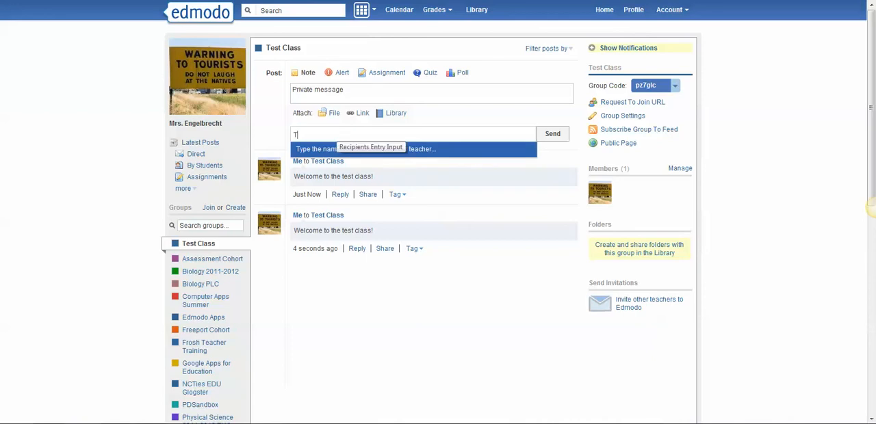
pyautogui.write('erie')
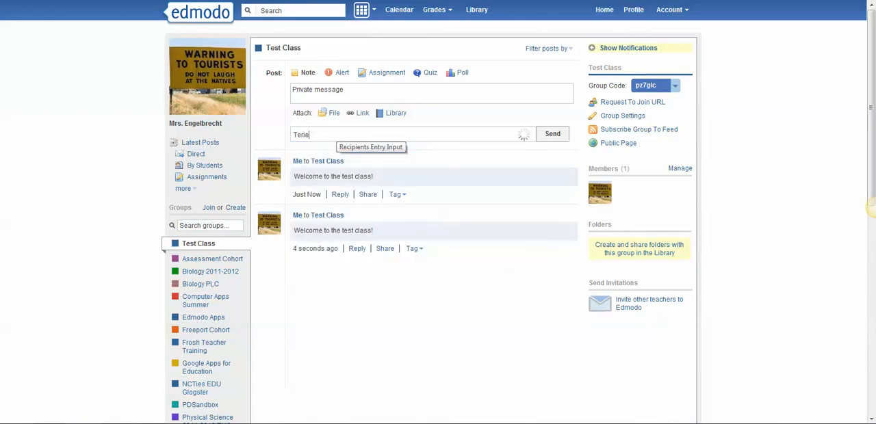
pyautogui.press('Return')
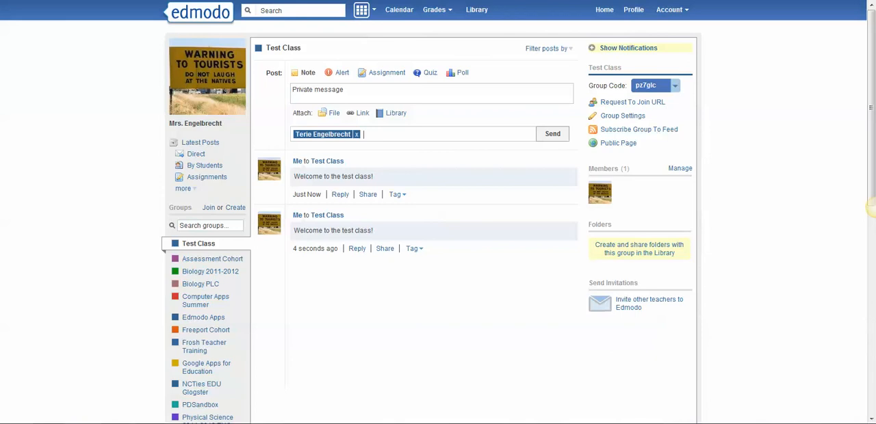
# Add two more individual recipients to the private note from the name suggestions for "Kri"
pyautogui.write('Kri')
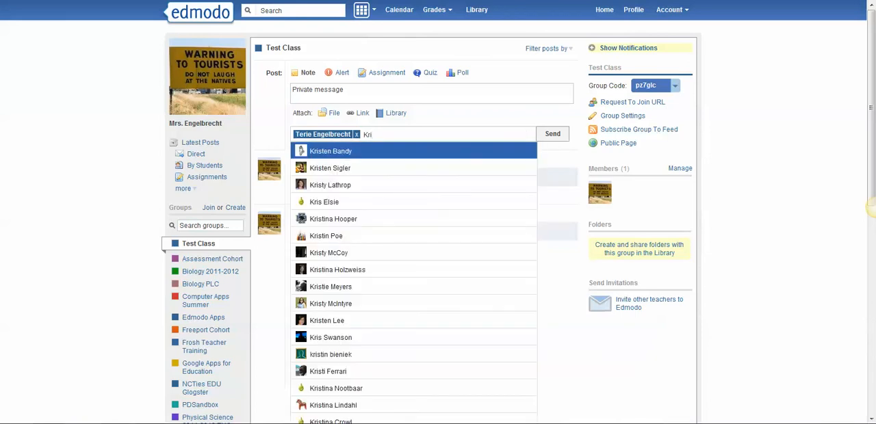
pyautogui.press('Return')
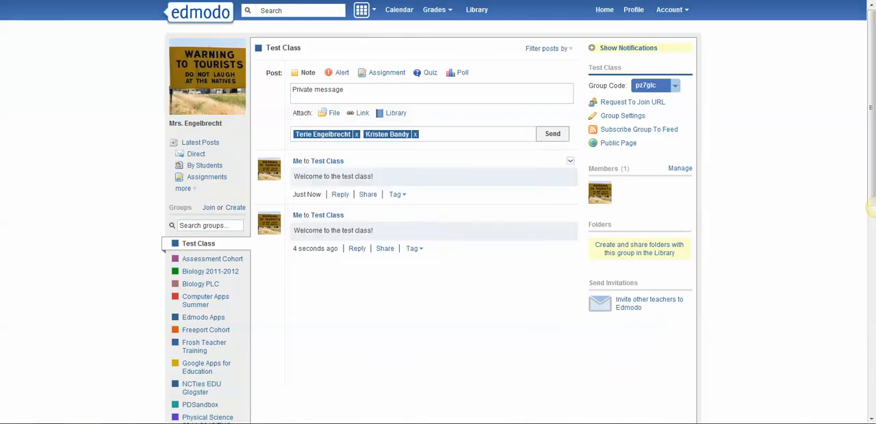
pyautogui.write('Kri')
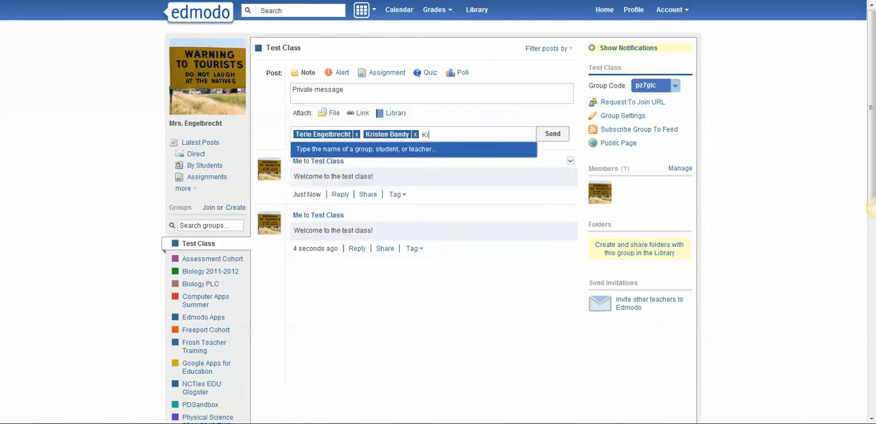
pyautogui.press('Down')
pyautogui.press('Down')
pyautogui.press('Down')
pyautogui.press('Return')
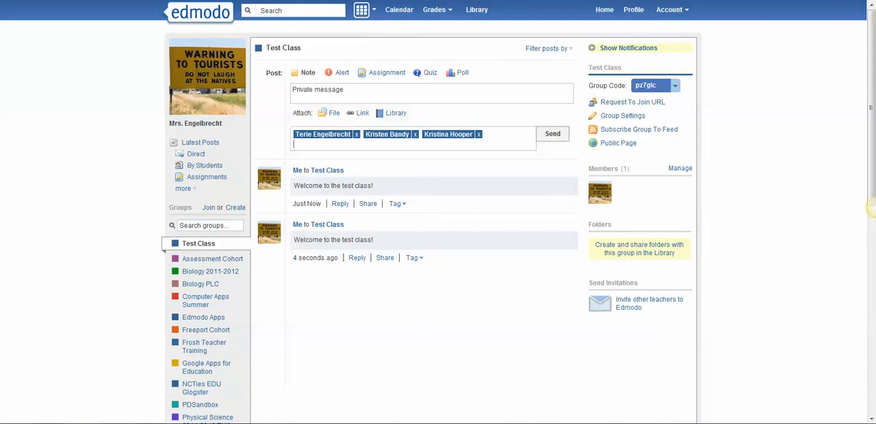
# Remove all recipients from the private note and clear its text
pyautogui.press('BackSpace')
pyautogui.press('BackSpace')
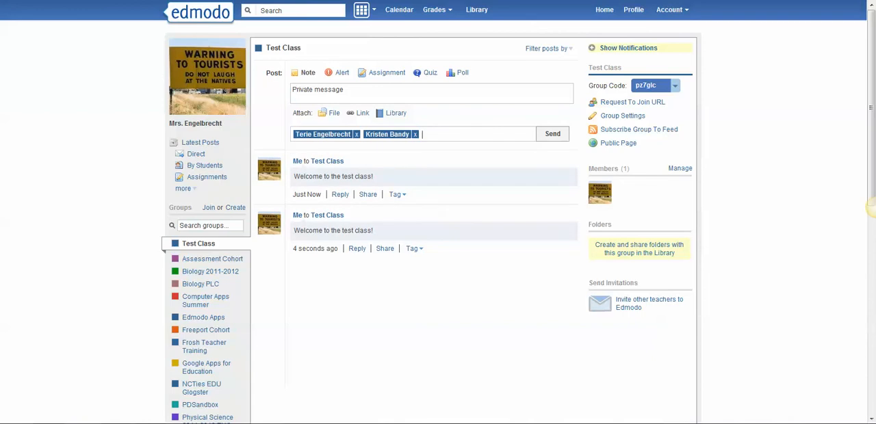
pyautogui.press('BackSpace')
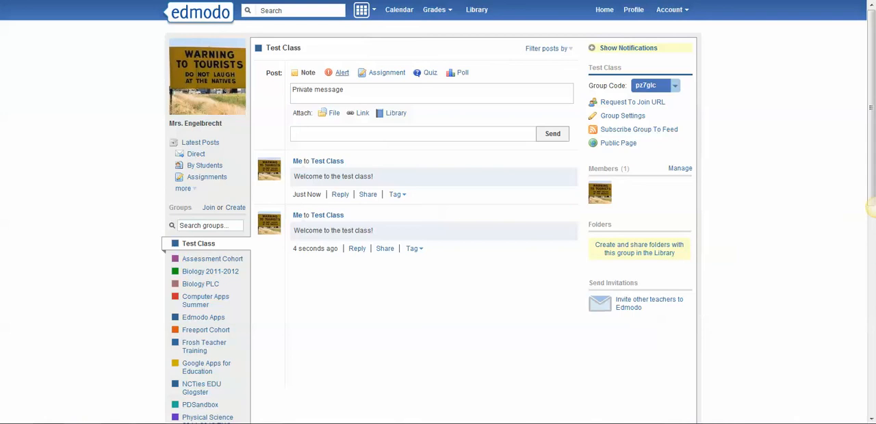
pyautogui.click(873, 208)
pyautogui.moveTo(344, 90); pyautogui.dragTo(292, 89)
pyautogui.press('BackSpace')
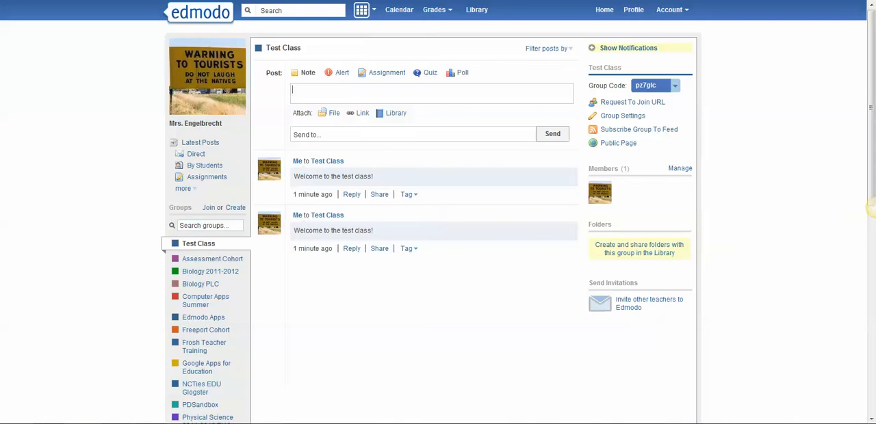
# Send the alert "Your first assignment is due tomorrow!" to Test Class and show the notifications
pyautogui.click(342, 72)
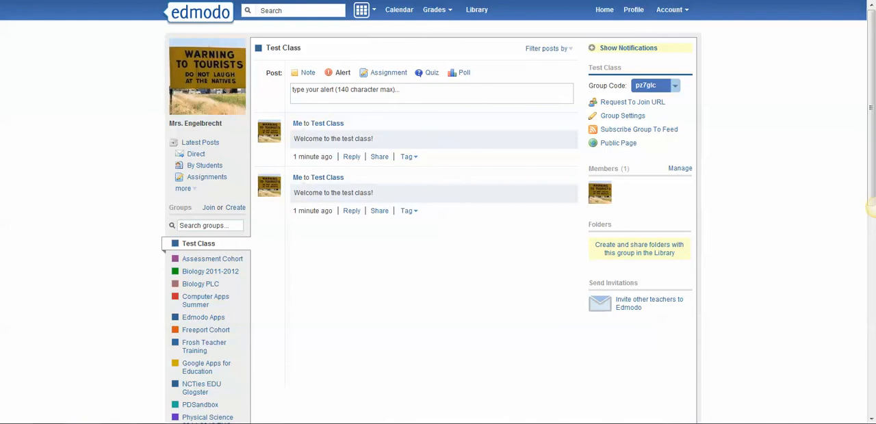
pyautogui.click(343, 91)
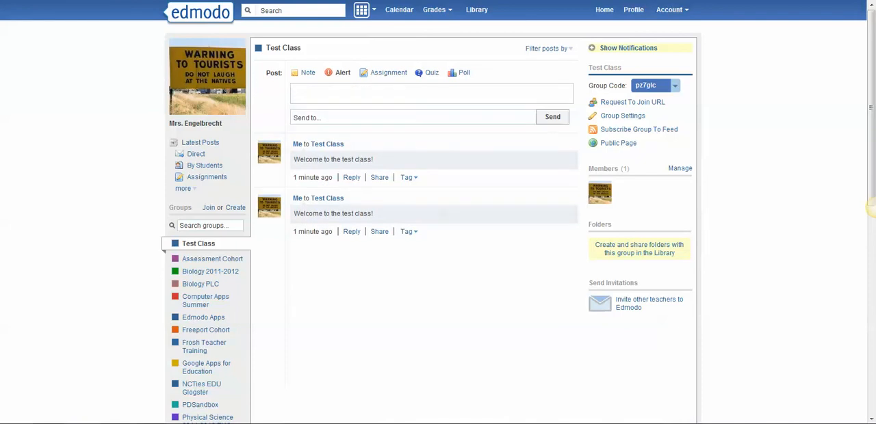
pyautogui.write('Your first assignment is due tomorrow!')
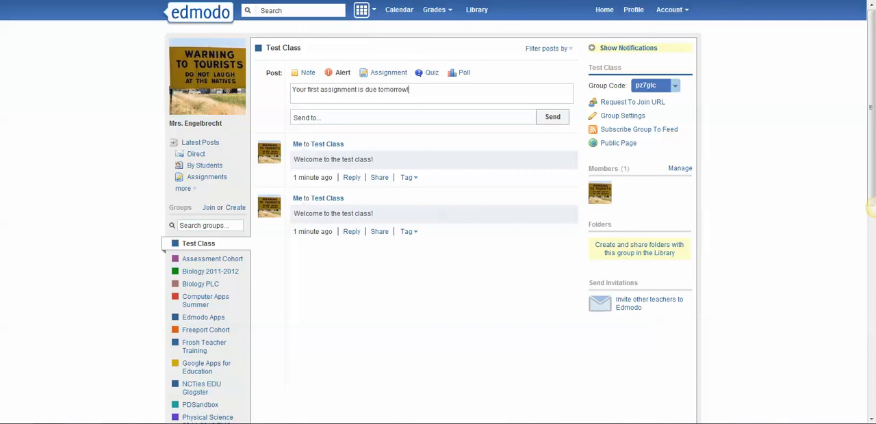
pyautogui.press('Tab')
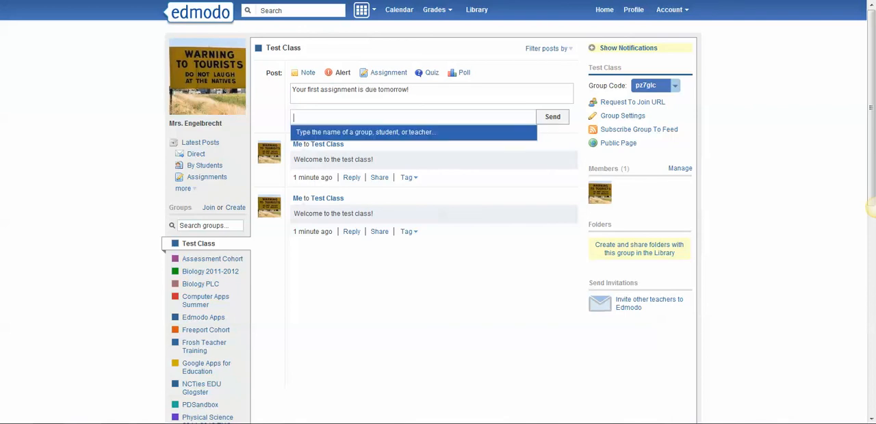
pyautogui.write('Test')
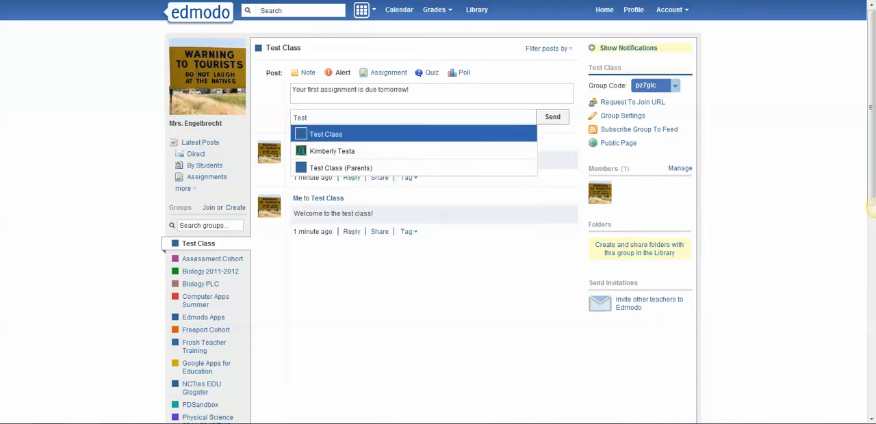
pyautogui.press('Return')
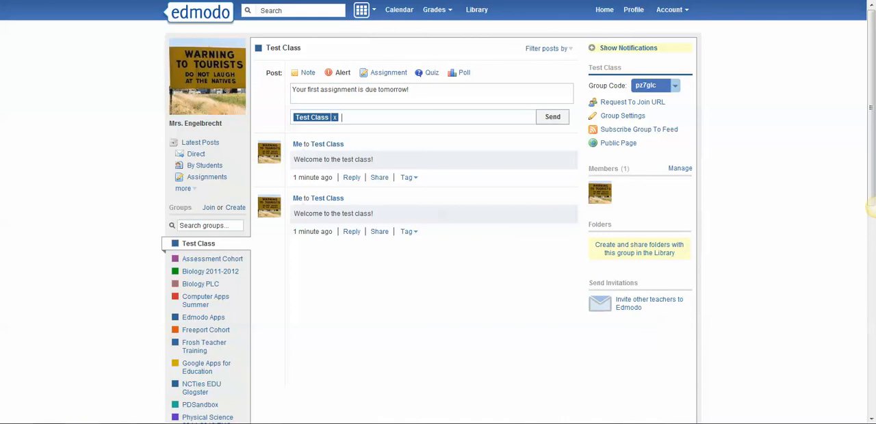
pyautogui.press('Return')
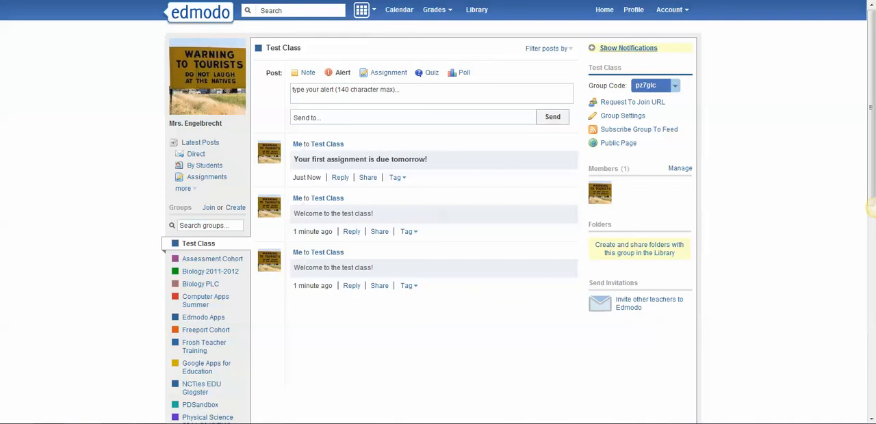
pyautogui.click(628, 48)
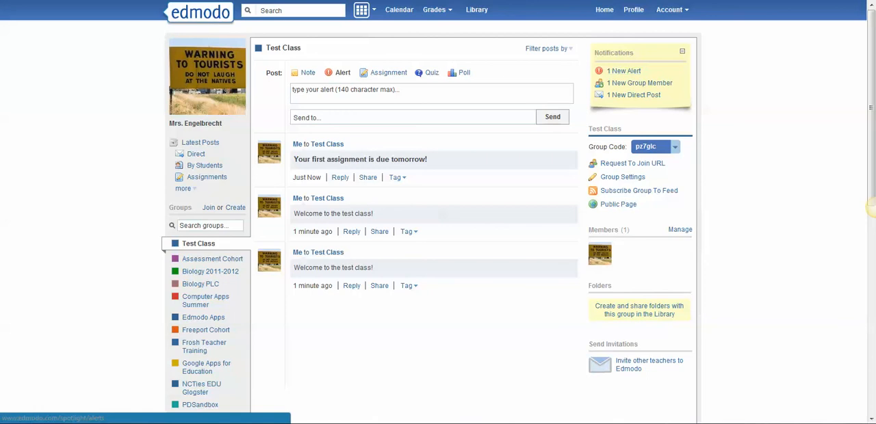
# Start a new assignment post and title it "Assignment Title"
pyautogui.click(388, 73)
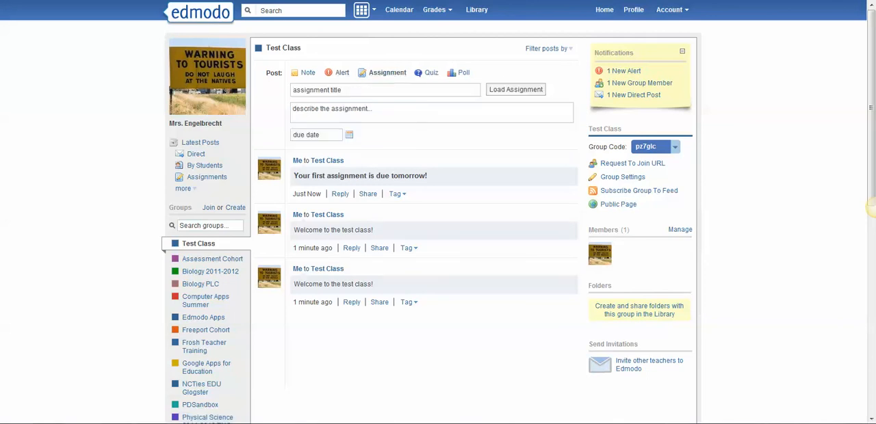
pyautogui.click(370, 90)
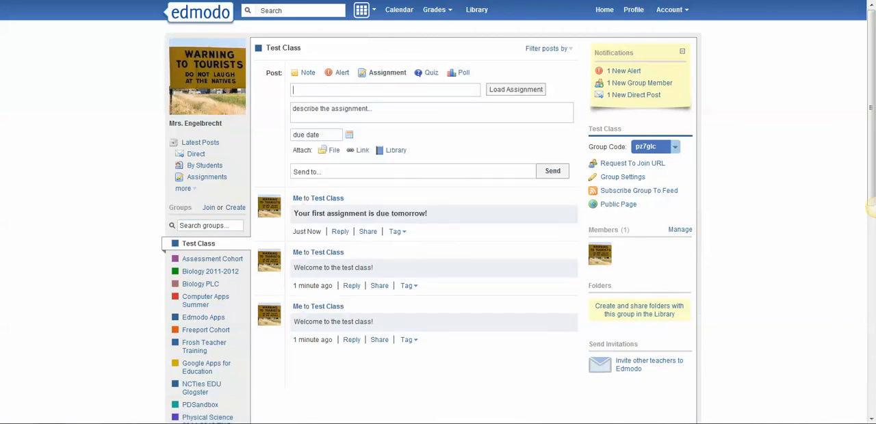
pyautogui.write('Assignment Title')
pyautogui.press('Tab')
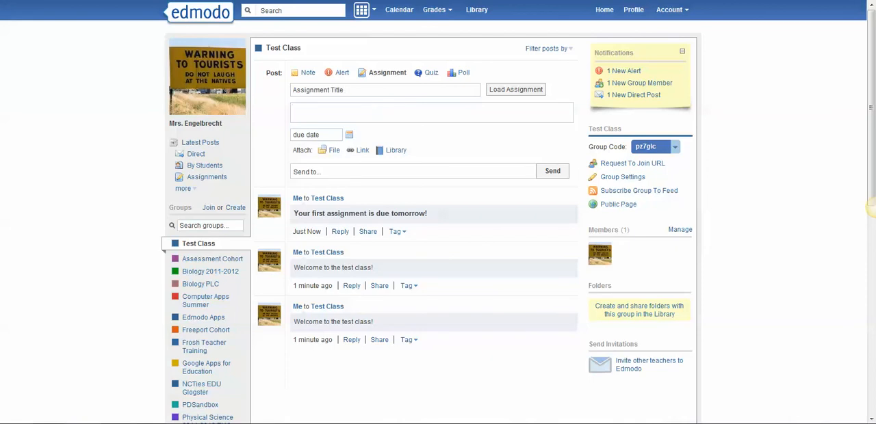
# Enter "Description" as the assignment's description and set its due date to 7/31/2012
pyautogui.write('Description')
pyautogui.click(349, 135)
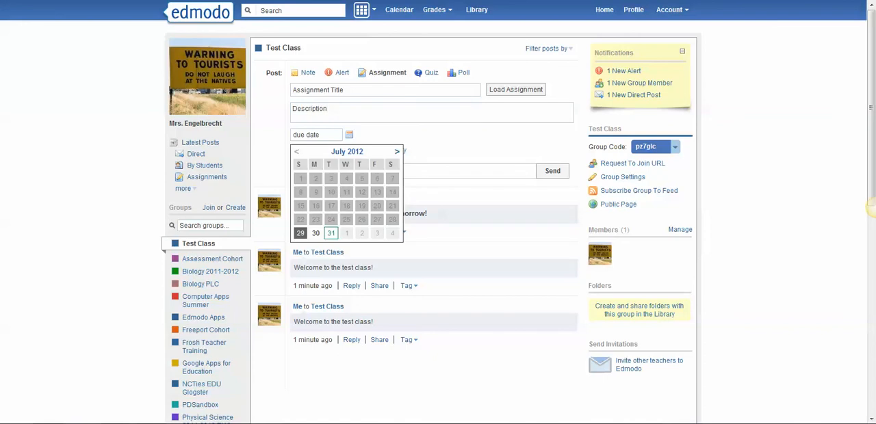
pyautogui.click(330, 233)
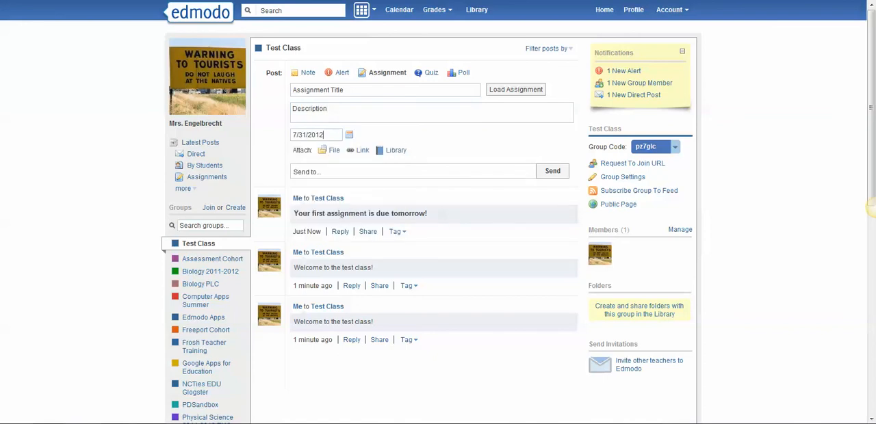
# Address the assignment to Test Class and send it
pyautogui.press('Tab')
pyautogui.write('Test')
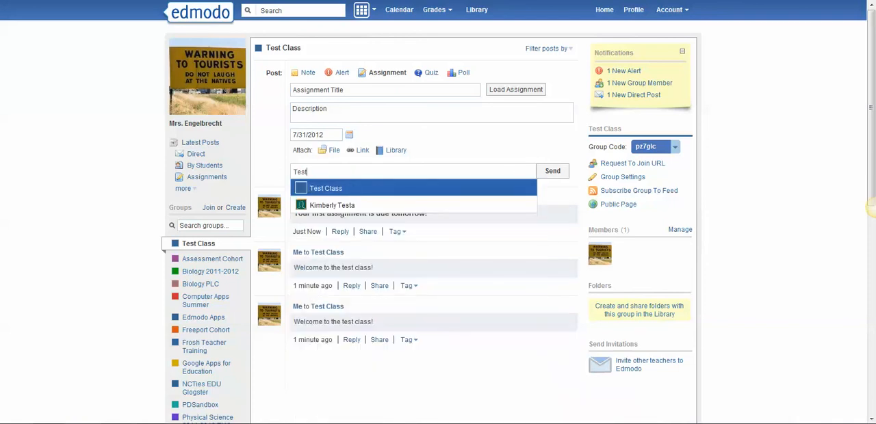
pyautogui.press('Return')
pyautogui.click(553, 171)
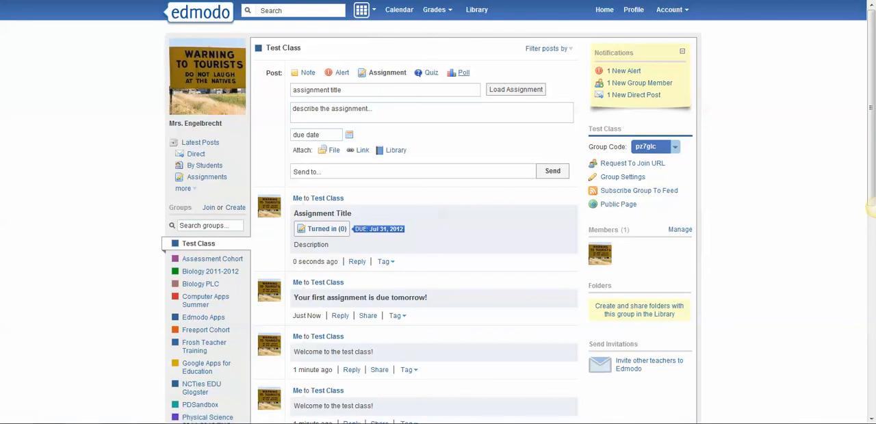
# Create a poll asking "Fake question" with the answers "Answer #1" and "Answer #2", and add a blank third answer
pyautogui.click(464, 73)
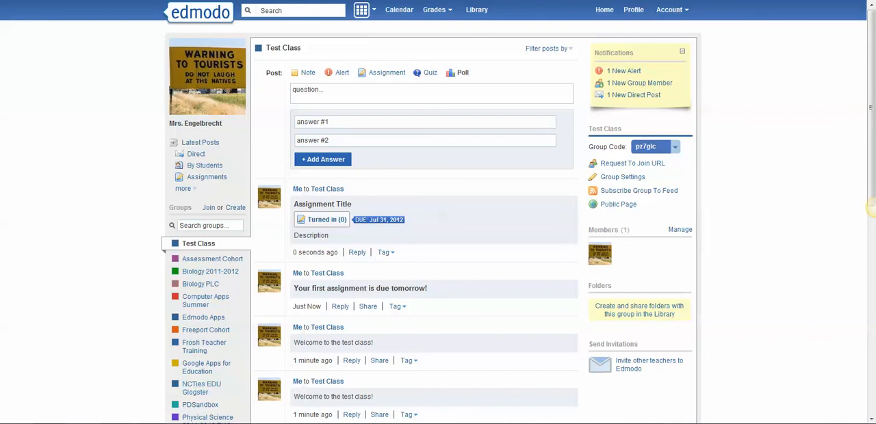
pyautogui.write('Fake question')
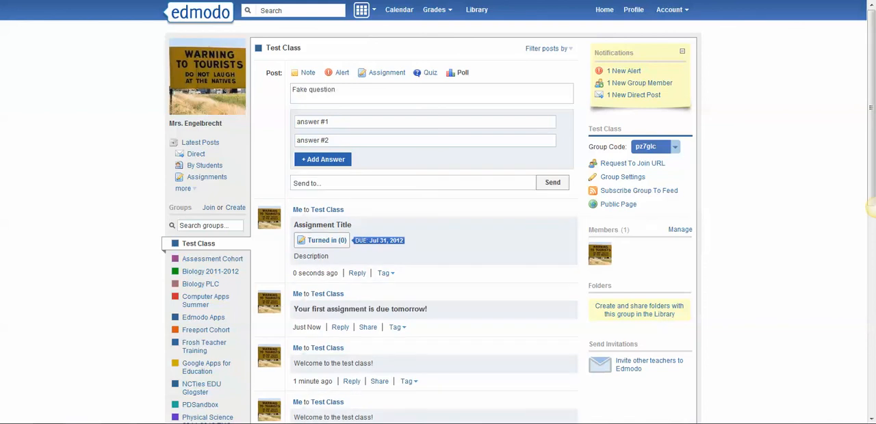
pyautogui.press('Tab')
pyautogui.write('Answer #1')
pyautogui.press('Tab')
pyautogui.write('Answer #2')
pyautogui.press('Tab')
pyautogui.press('Return')
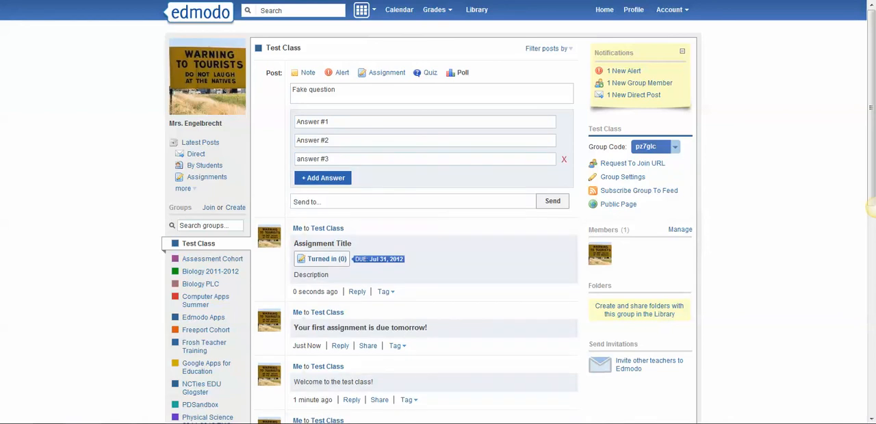
# Address the poll to Test Class and send it, leaving the third answer unfilled
pyautogui.press('Tab')
pyautogui.write('Test')
pyautogui.press('Return')
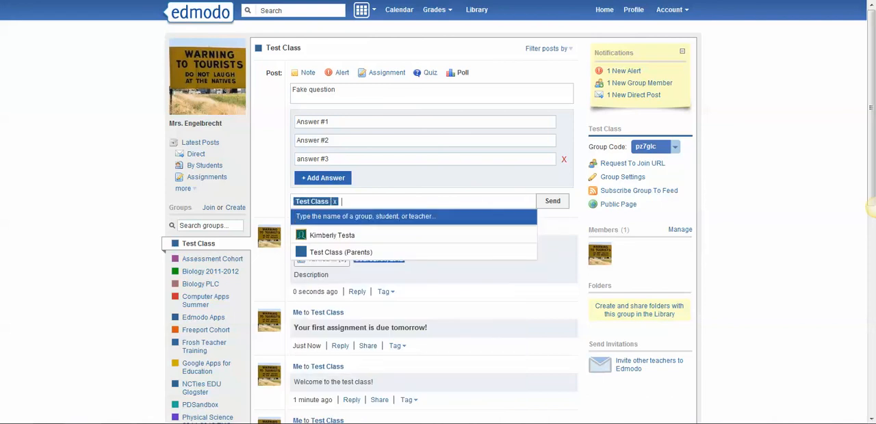
pyautogui.press('Return')
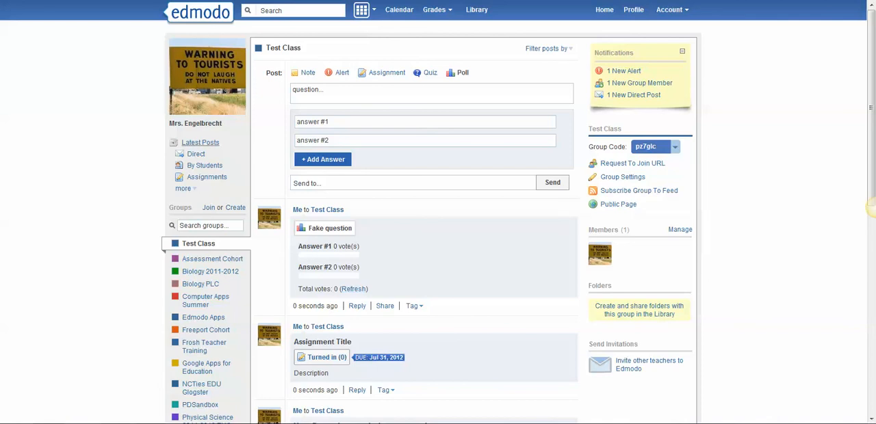
# Compare the Latest Posts stream from all groups and communities with the posts shown for Test Class alone
pyautogui.click(200, 143)
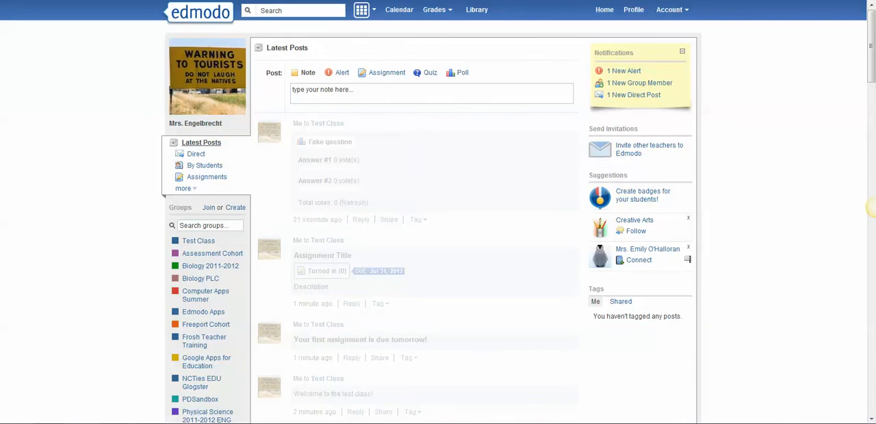
pyautogui.scroll(-10, 870, 208)
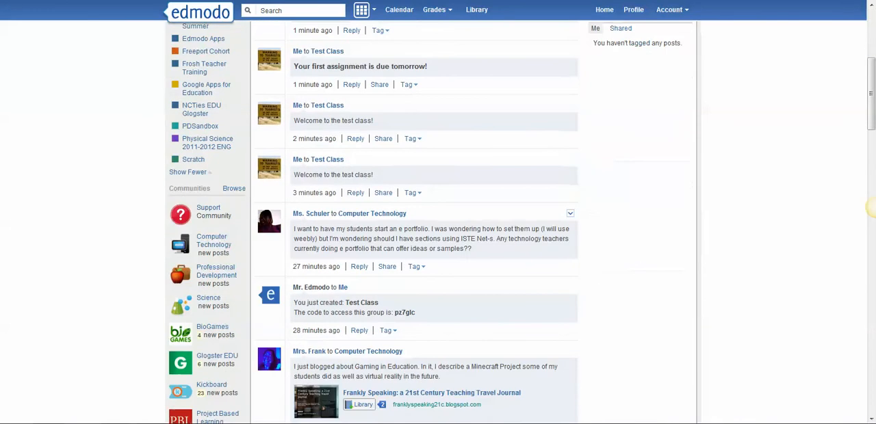
pyautogui.scroll(10, 870, 209)
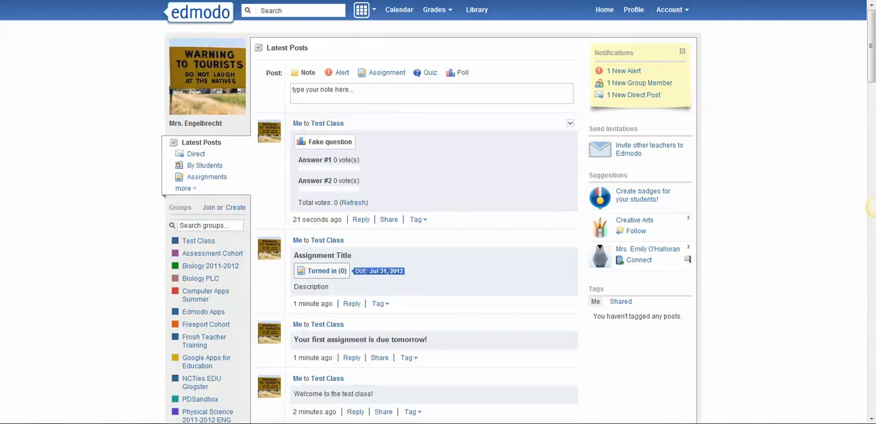
pyautogui.click(199, 241)
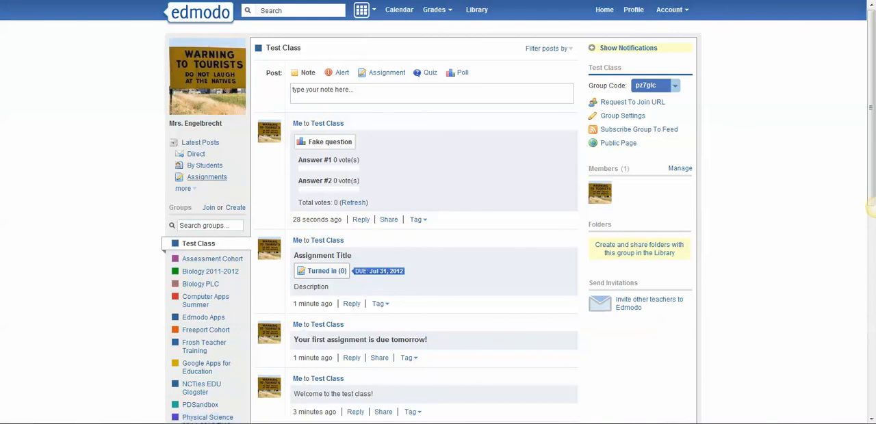
pyautogui.click(200, 142)
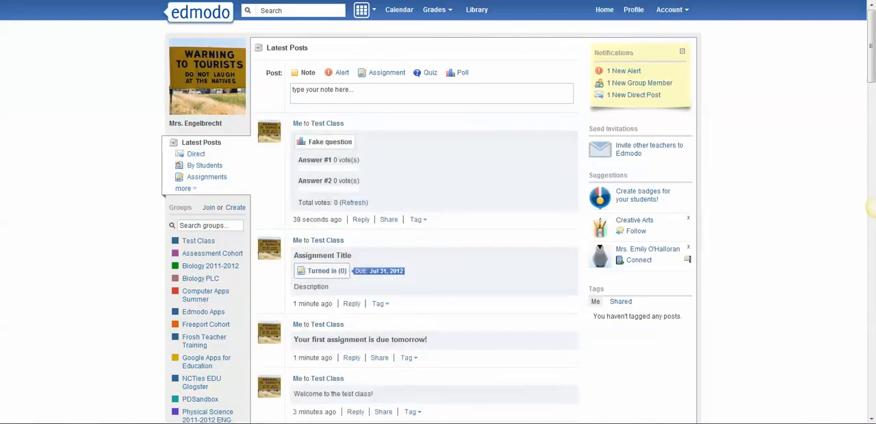
pyautogui.scroll(-8, 870, 208)
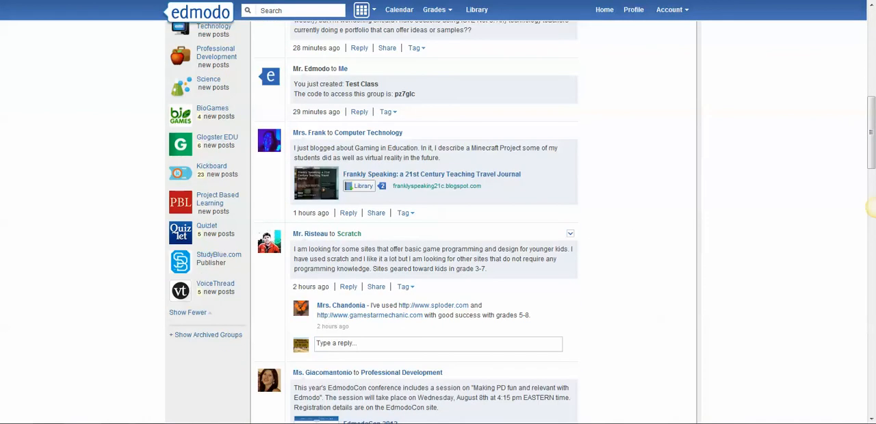
pyautogui.scroll(7, 870, 207)
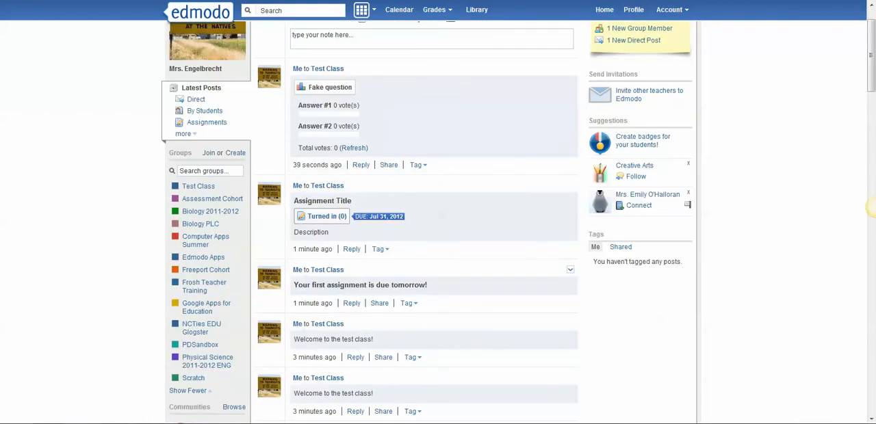
pyautogui.scroll(-3, 871, 207)
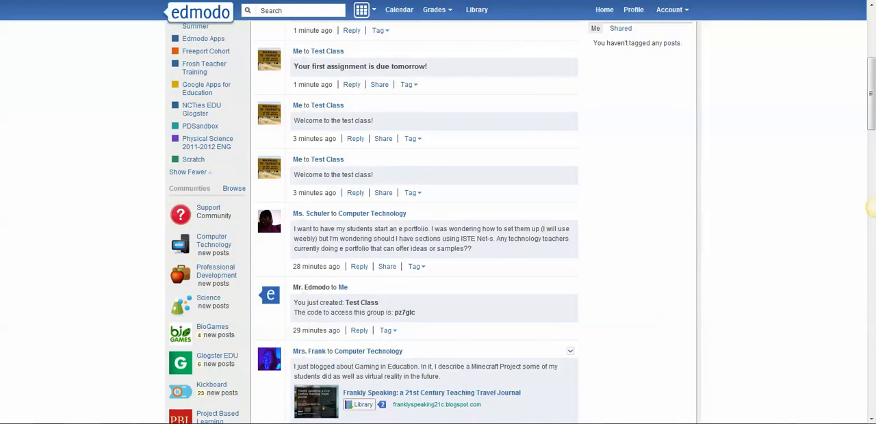
pyautogui.click(570, 351)
pyautogui.scroll(3, 873, 207)
pyautogui.scroll(1, 871, 208)
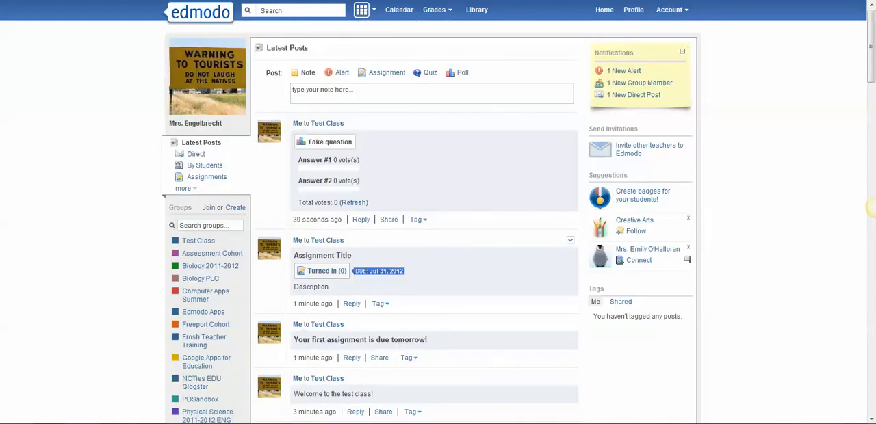
pyautogui.click(198, 241)
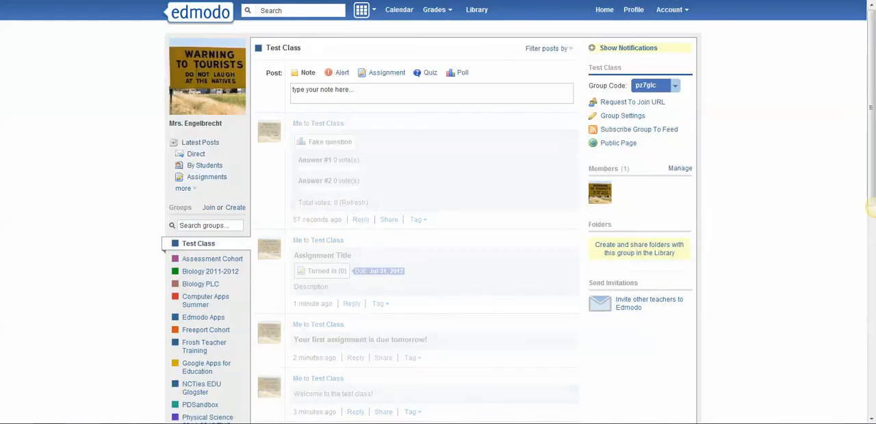
# Examine the post filter options for Test Class and the additional filters for all posts, and close both lists
pyautogui.click(548, 49)
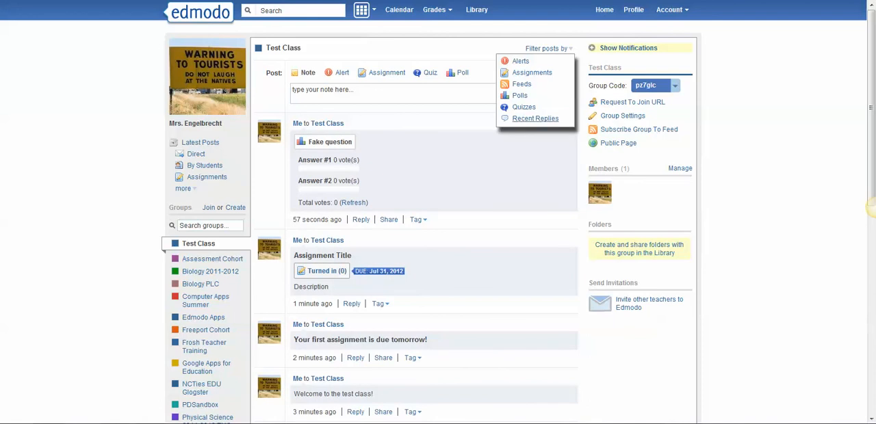
pyautogui.click(185, 189)
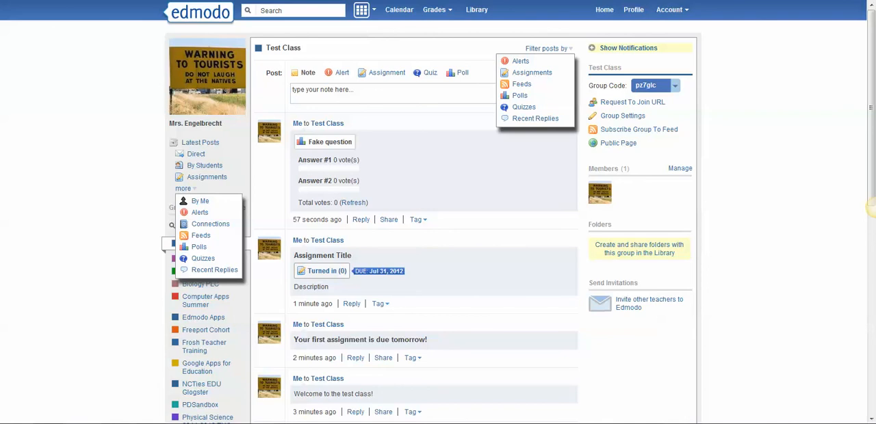
pyautogui.click(874, 208)
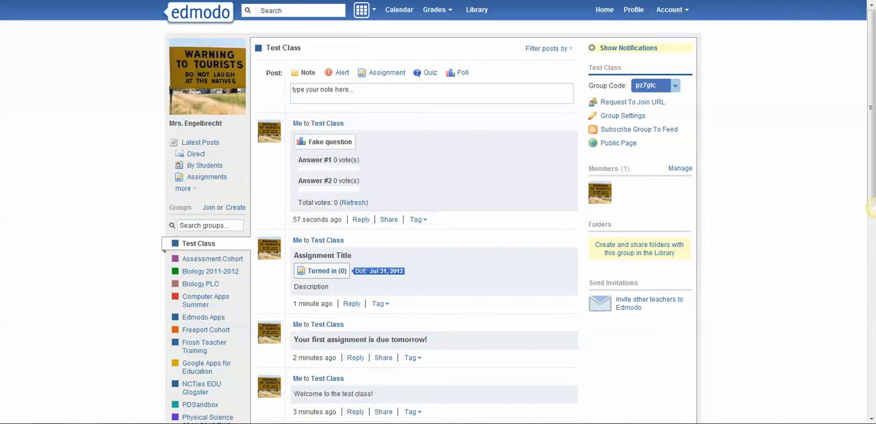
# Filter the Test Class posts by Assignments and switch the filter to Polls
pyautogui.click(548, 49)
pyautogui.click(532, 73)
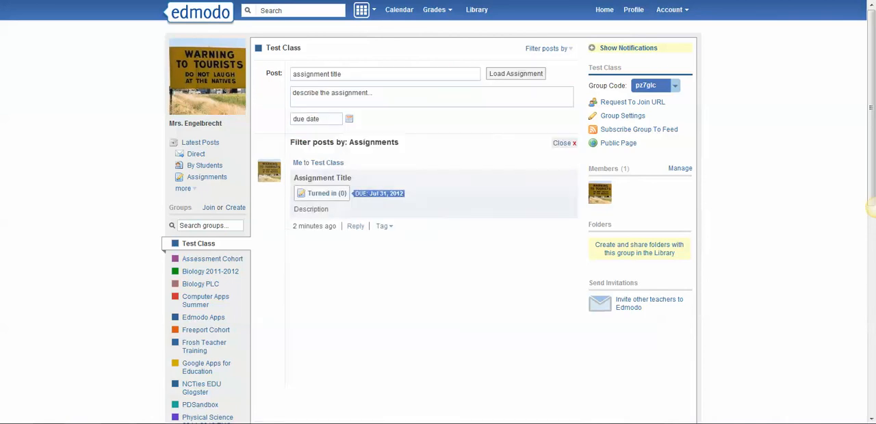
pyautogui.click(548, 48)
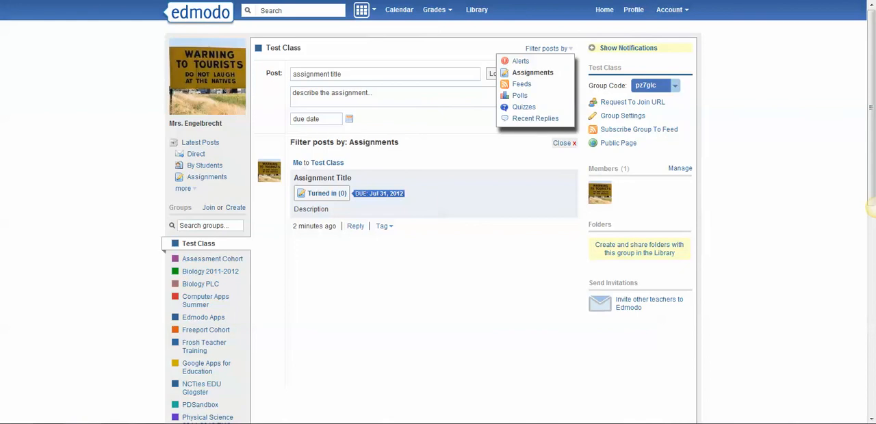
pyautogui.click(520, 95)
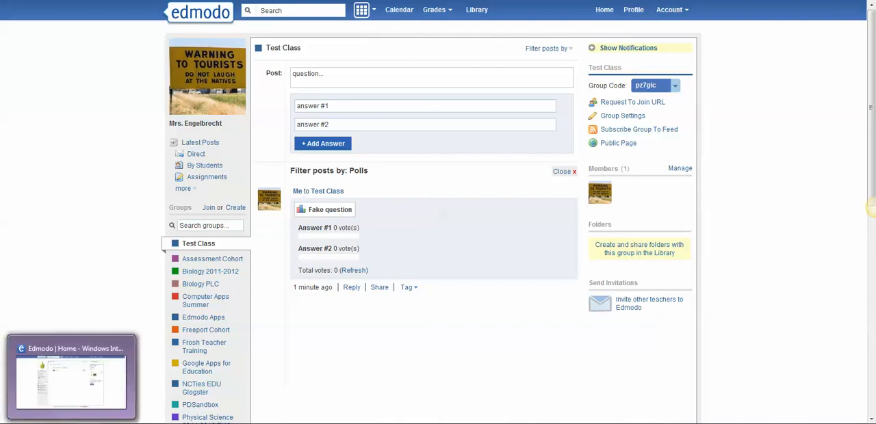
# Switch to the student account's Edmodo window and vote for Answer #1 in the "Fake question" poll
pyautogui.click(65, 419)
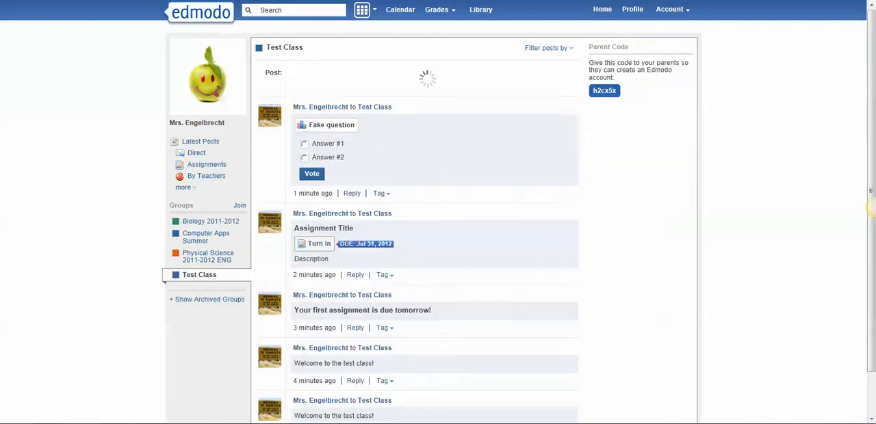
pyautogui.scroll(-3, 269, 342)
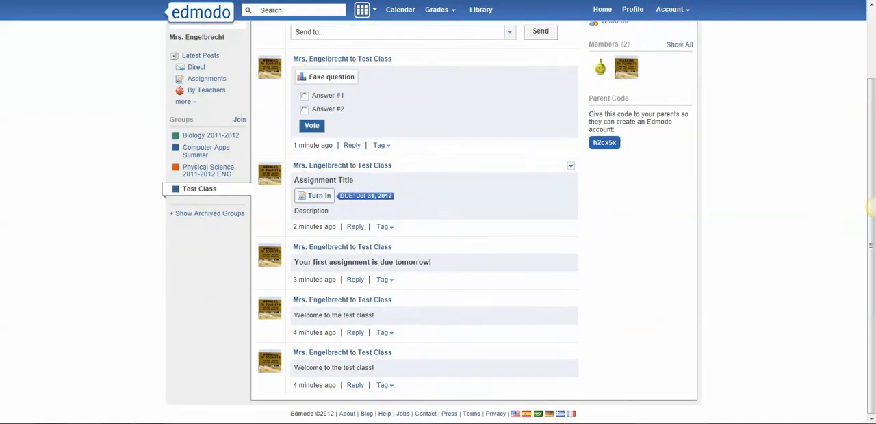
pyautogui.scroll(3, 270, 342)
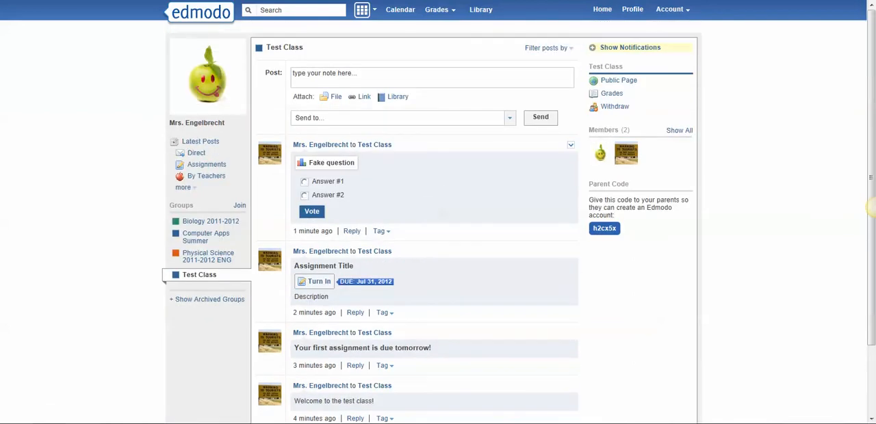
pyautogui.click(311, 211)
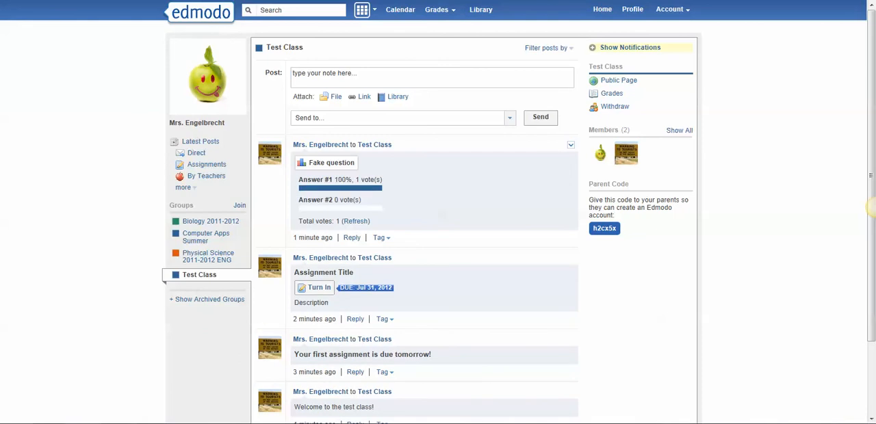
# Examine how the assignment, alert and welcome notes appear in the student's view of Test Class
pyautogui.scroll(-1, 441, 215)
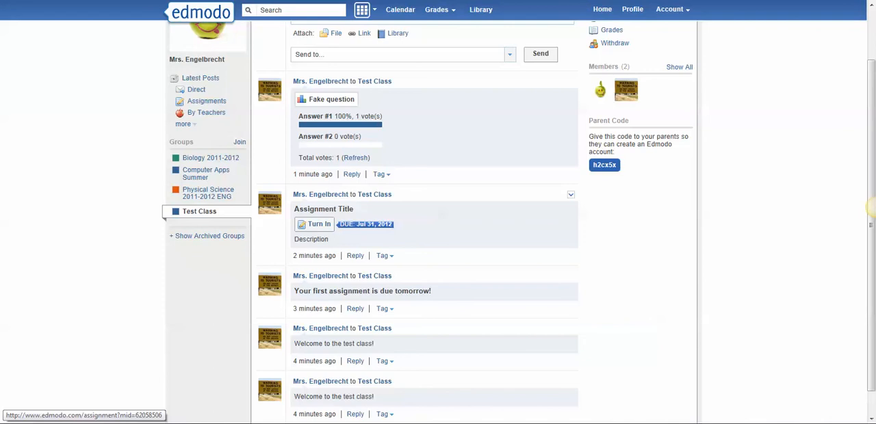
pyautogui.scroll(-1, 870, 206)
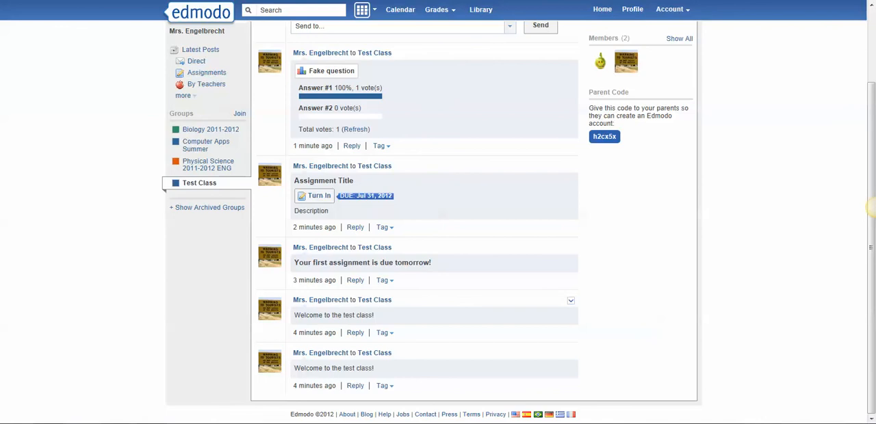
pyautogui.scroll(2, 870, 207)
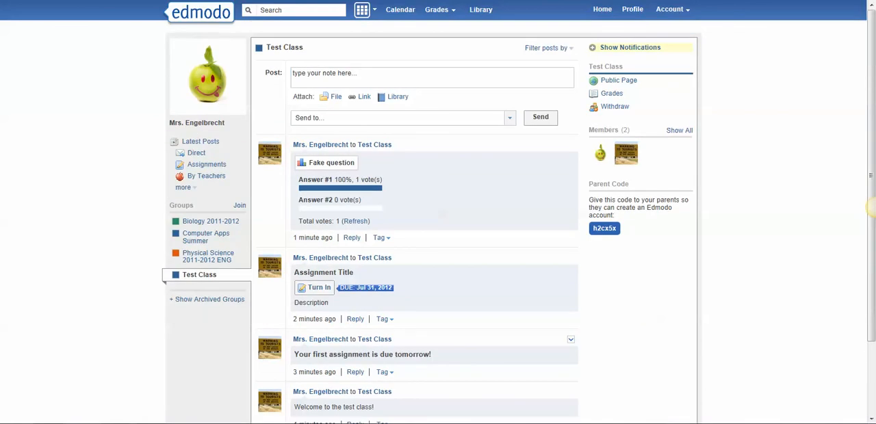